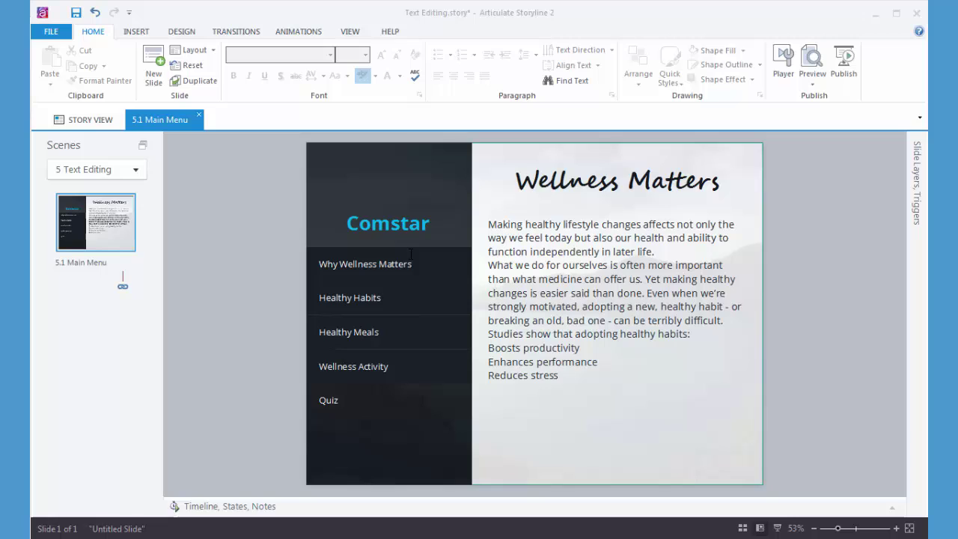
Step: Try Very Loose and Tight character spacing on the Comstar heading, then return it to Normal
{"action": "left_click", "coordinate": [382, 225]}
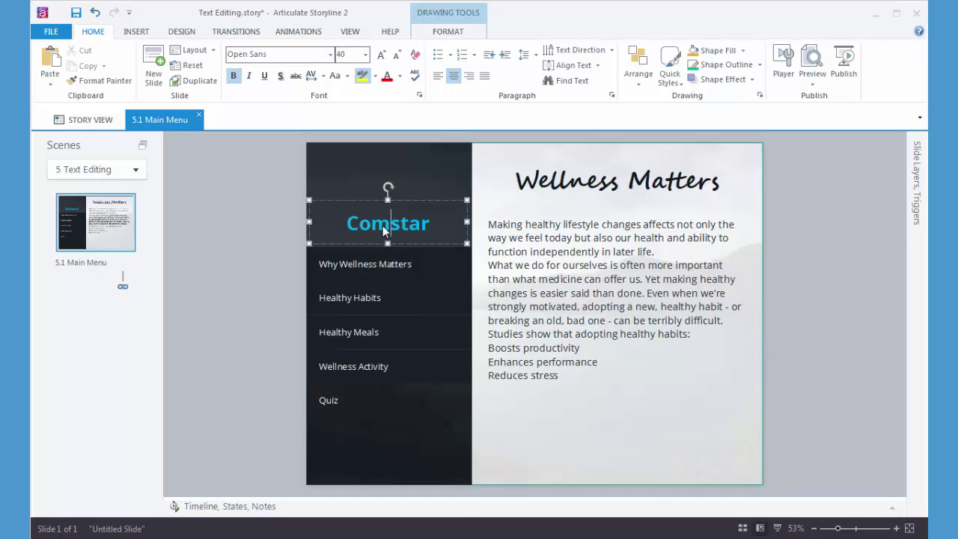
{"action": "left_click", "coordinate": [324, 77]}
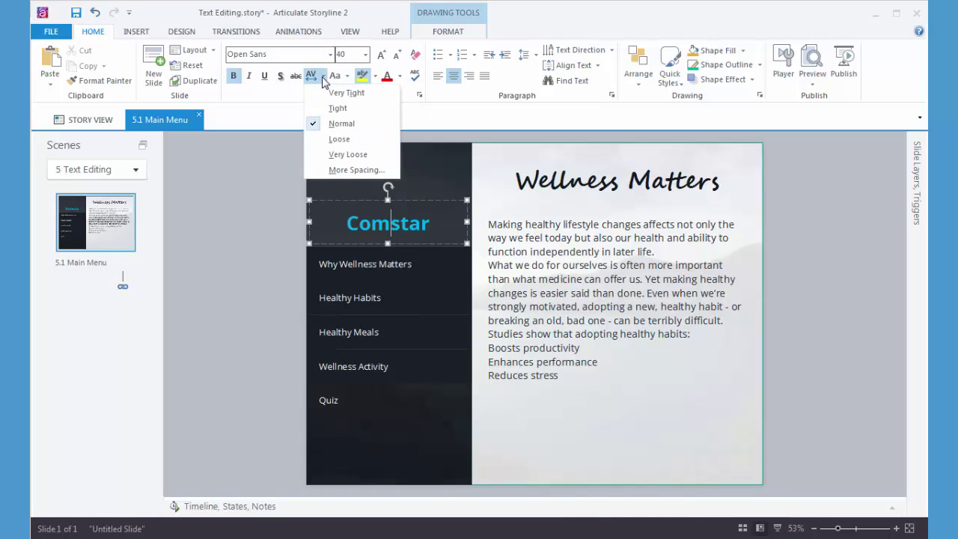
{"action": "left_click", "coordinate": [346, 152]}
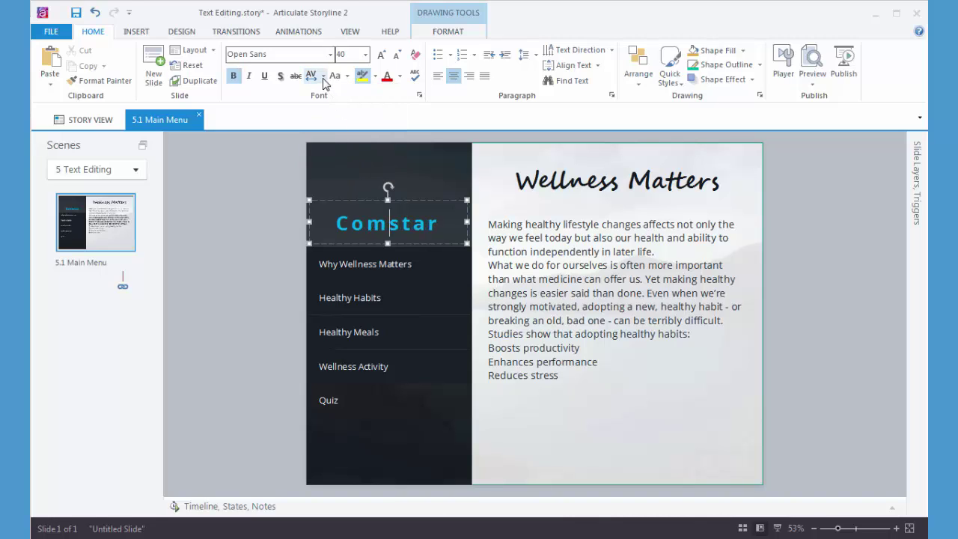
{"action": "left_click", "coordinate": [324, 76]}
{"action": "left_click", "coordinate": [336, 116]}
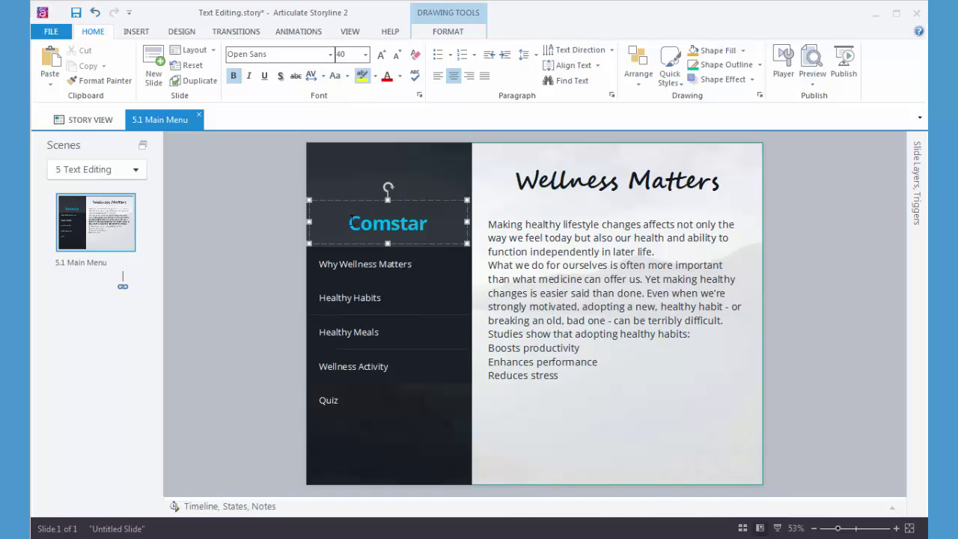
{"action": "left_click", "coordinate": [323, 76]}
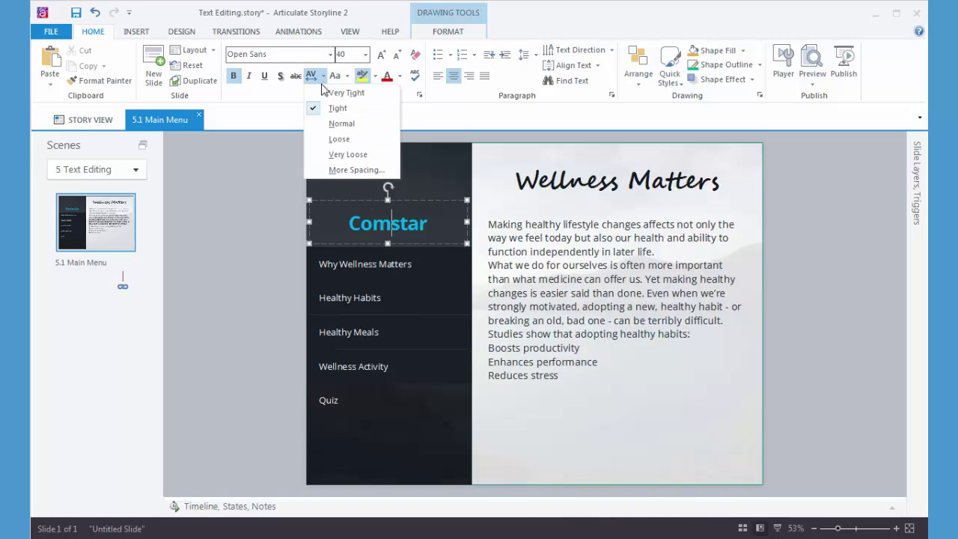
{"action": "left_click", "coordinate": [341, 123]}
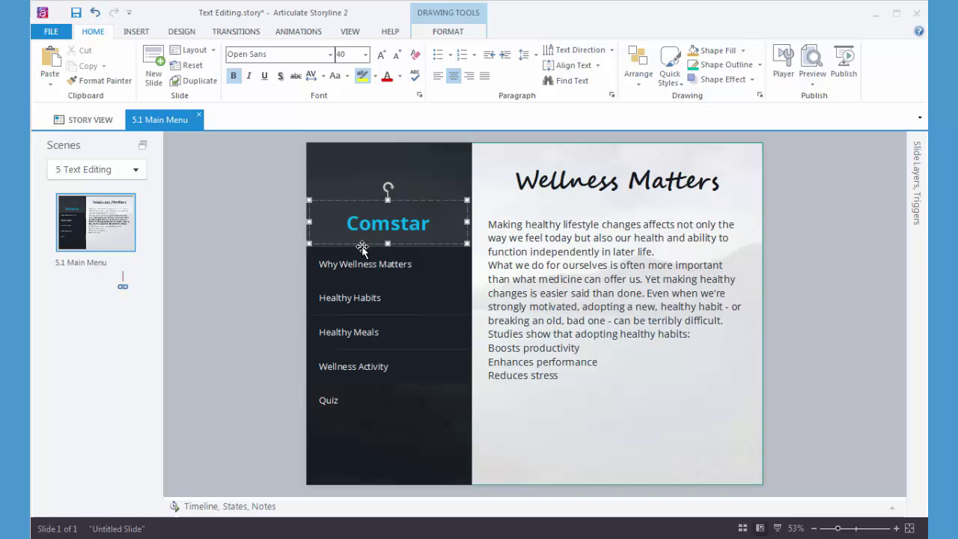
Step: Condense the character spacing of only the letters "Com" in the Comstar heading using the custom Font settings
{"action": "left_click_drag", "start_coordinate": [347, 223], "coordinate": [388, 224]}
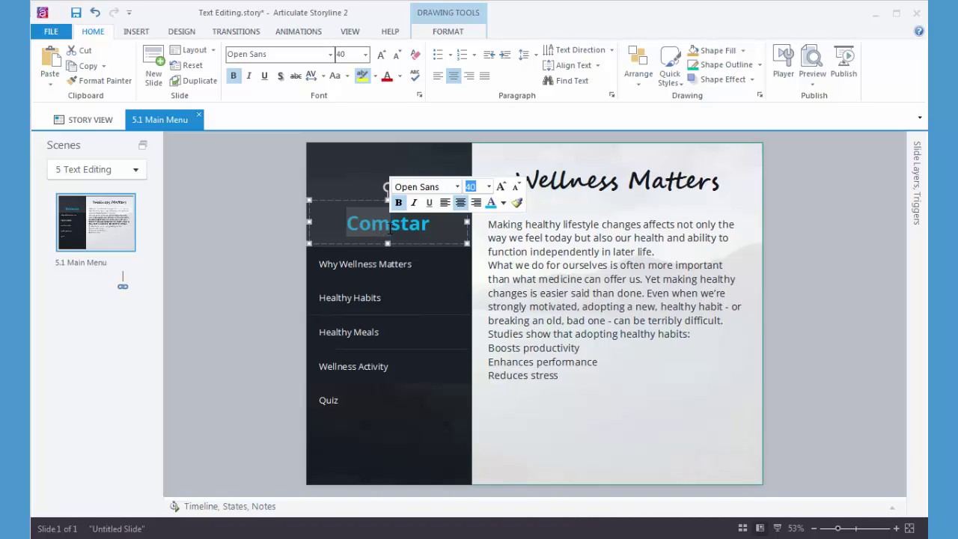
{"action": "left_click", "coordinate": [323, 76]}
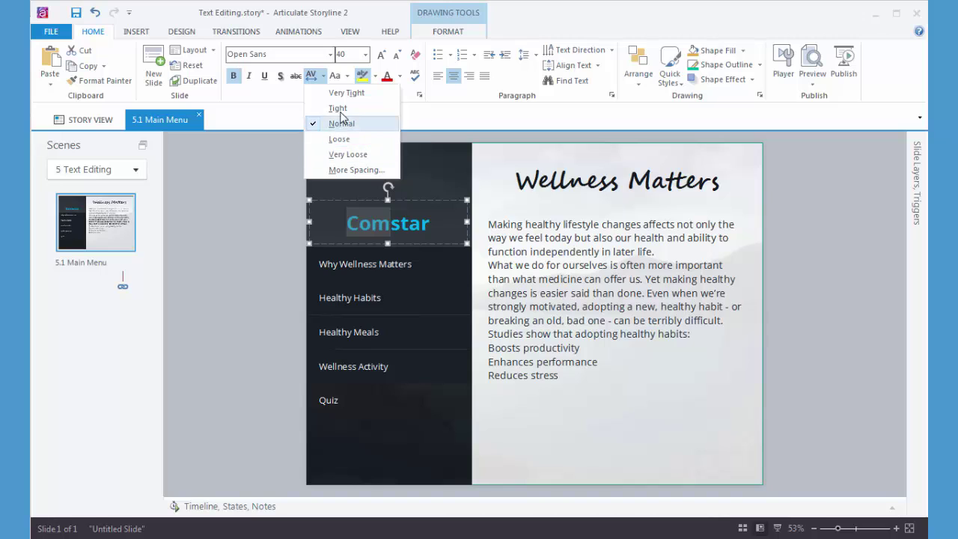
{"action": "left_click", "coordinate": [356, 169]}
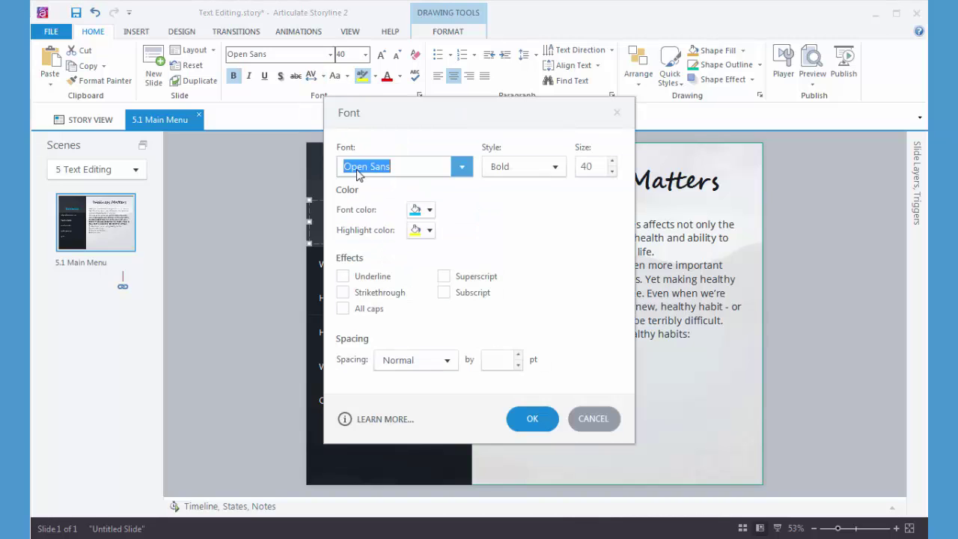
{"action": "left_click", "coordinate": [447, 359]}
{"action": "left_click", "coordinate": [440, 414]}
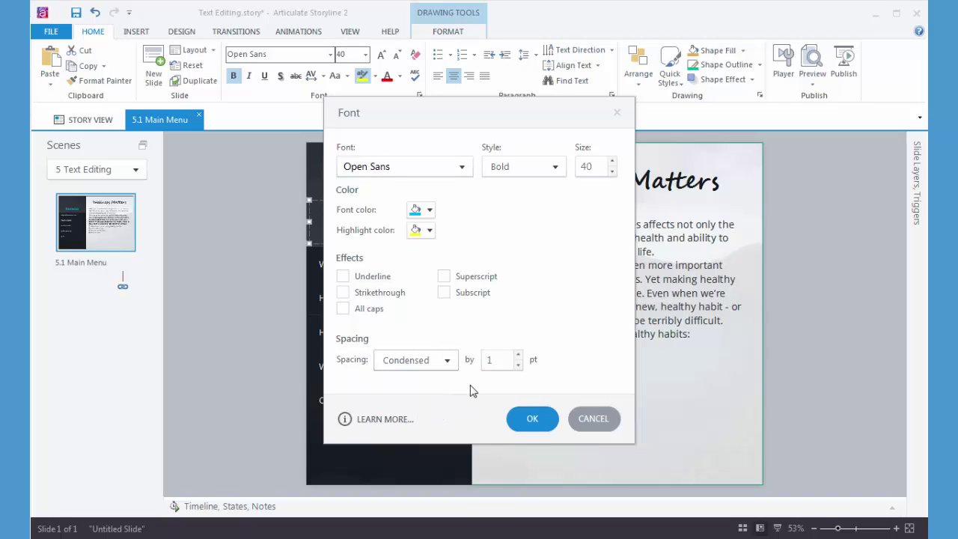
{"action": "left_click", "coordinate": [518, 356]}
{"action": "left_click", "coordinate": [518, 355]}
{"action": "left_click", "coordinate": [518, 356]}
{"action": "left_click", "coordinate": [533, 419]}
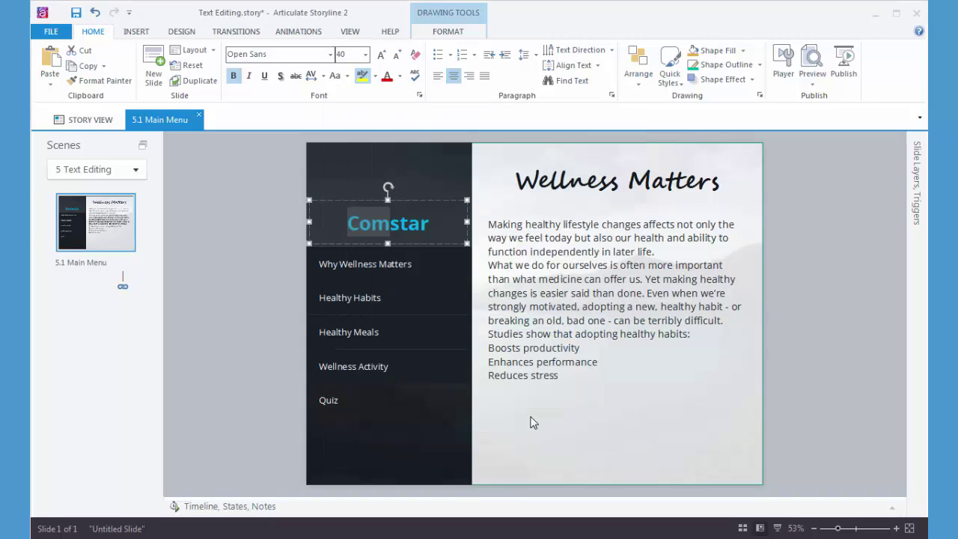
{"action": "left_click", "coordinate": [291, 296]}
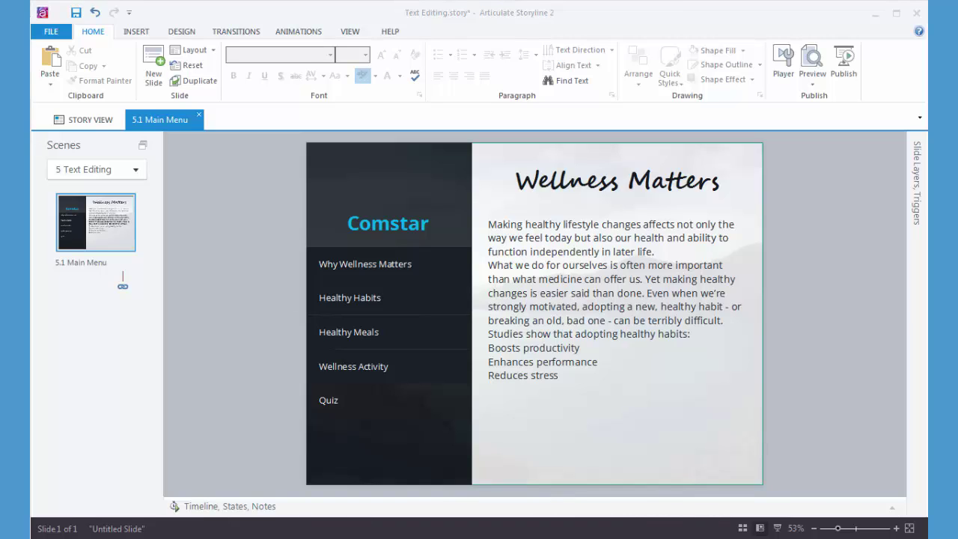
Step: Set a first-line special indentation of 0.35" in the paragraph settings for the whole body text box
{"action": "left_click", "coordinate": [548, 261]}
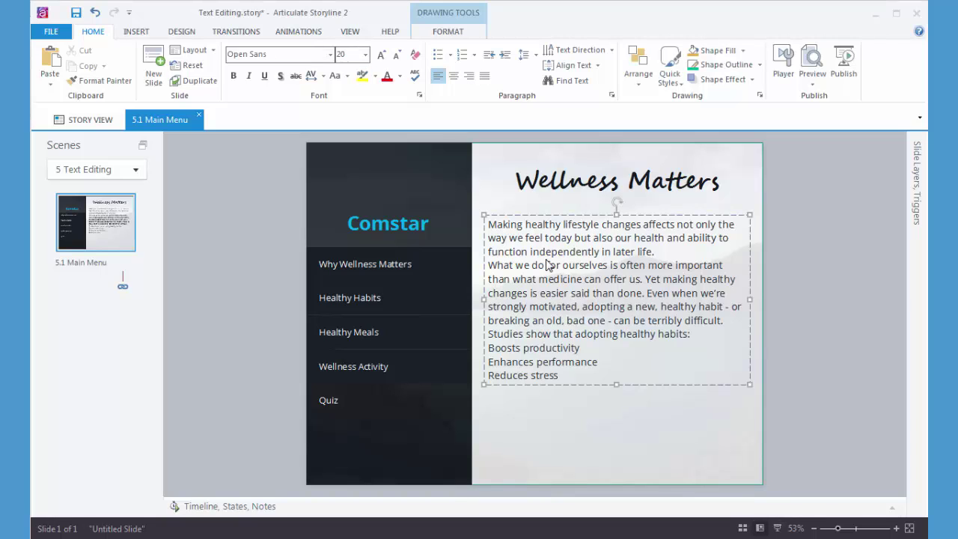
{"action": "left_click", "coordinate": [482, 215]}
{"action": "left_click", "coordinate": [611, 95]}
{"action": "left_click_drag", "start_coordinate": [605, 124], "coordinate": [383, 176]}
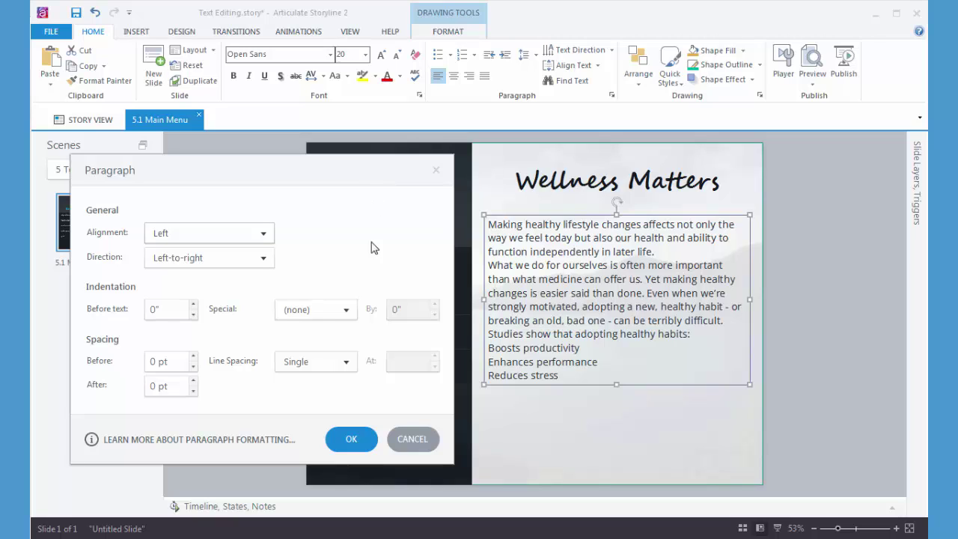
{"action": "left_click", "coordinate": [347, 310]}
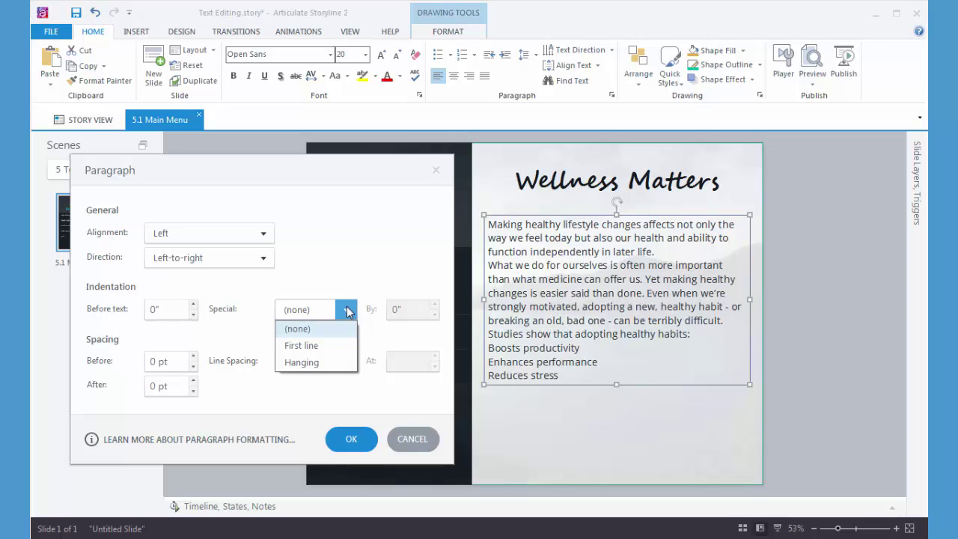
{"action": "left_click", "coordinate": [339, 346]}
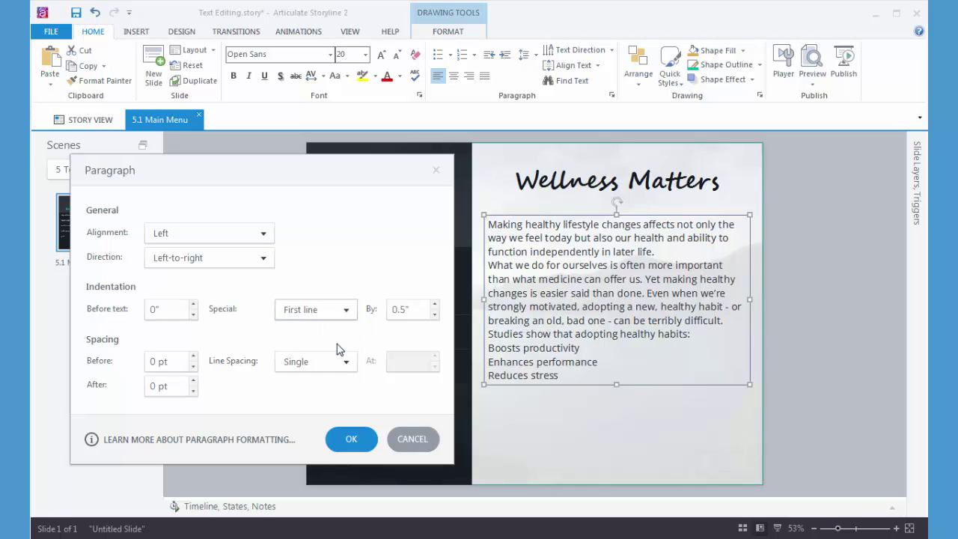
{"action": "left_click", "coordinate": [435, 314]}
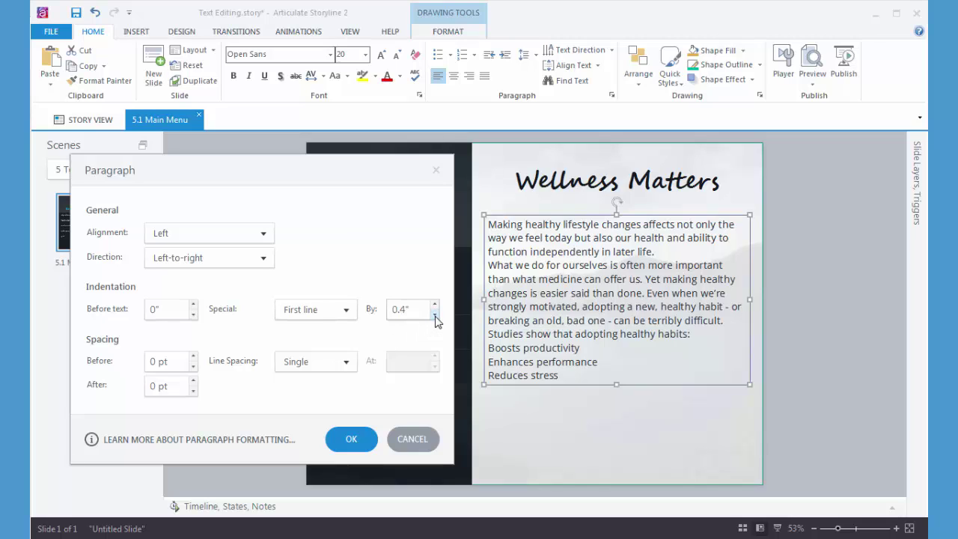
{"action": "left_click", "coordinate": [434, 314]}
{"action": "left_click", "coordinate": [423, 311]}
{"action": "key", "text": "BackSpace"}
{"action": "type", "text": "5"}
Step: Set the body text's line spacing to Multiple at 1.15 and its spacing after to 18 pt, and apply the paragraph settings
{"action": "left_click", "coordinate": [354, 366]}
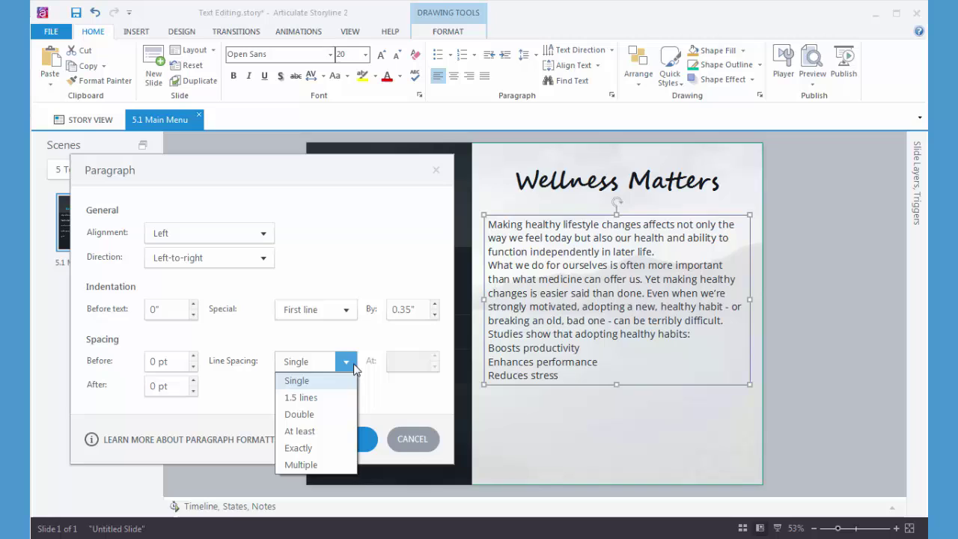
{"action": "left_click", "coordinate": [336, 465]}
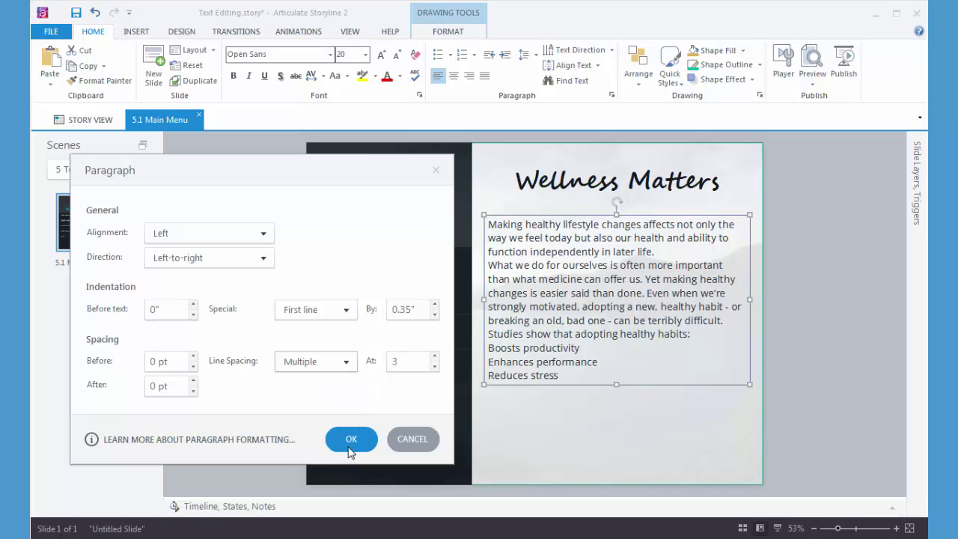
{"action": "left_click_drag", "start_coordinate": [405, 362], "coordinate": [383, 363]}
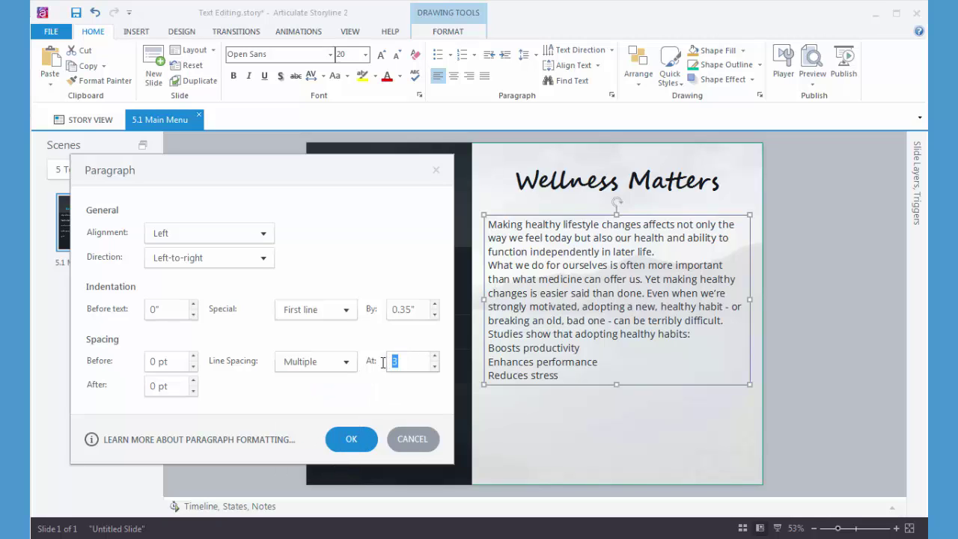
{"action": "type", "text": "1.15"}
{"action": "left_click", "coordinate": [193, 380]}
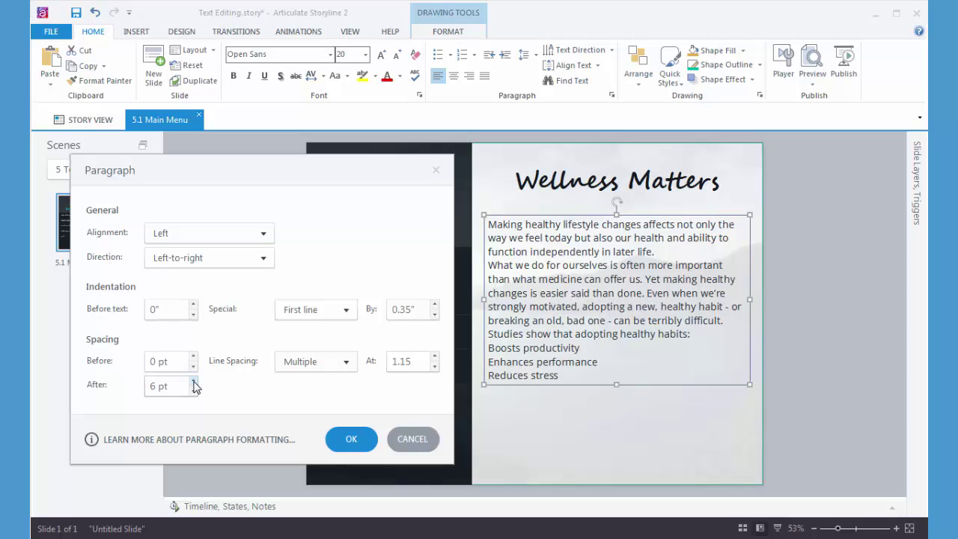
{"action": "left_click", "coordinate": [194, 379]}
{"action": "left_click", "coordinate": [194, 379]}
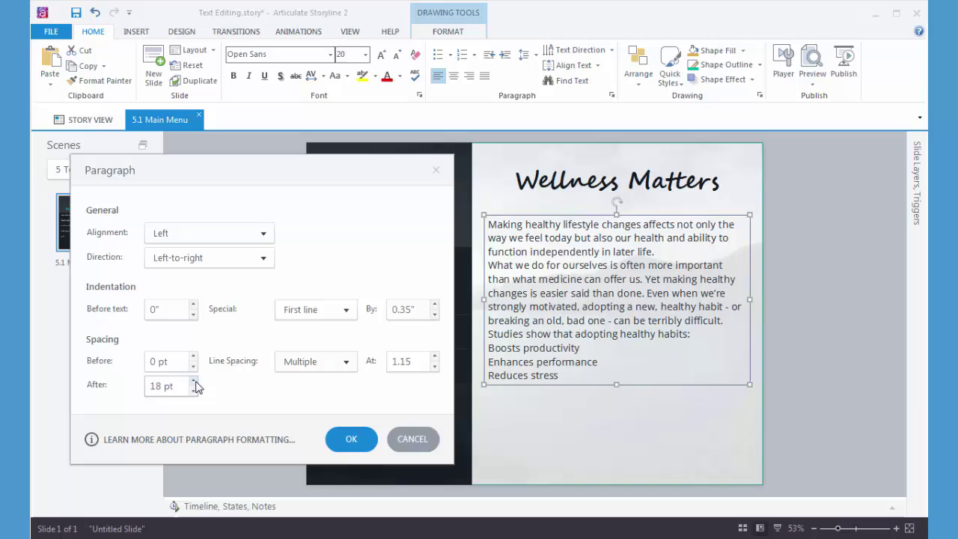
{"action": "left_click", "coordinate": [340, 440]}
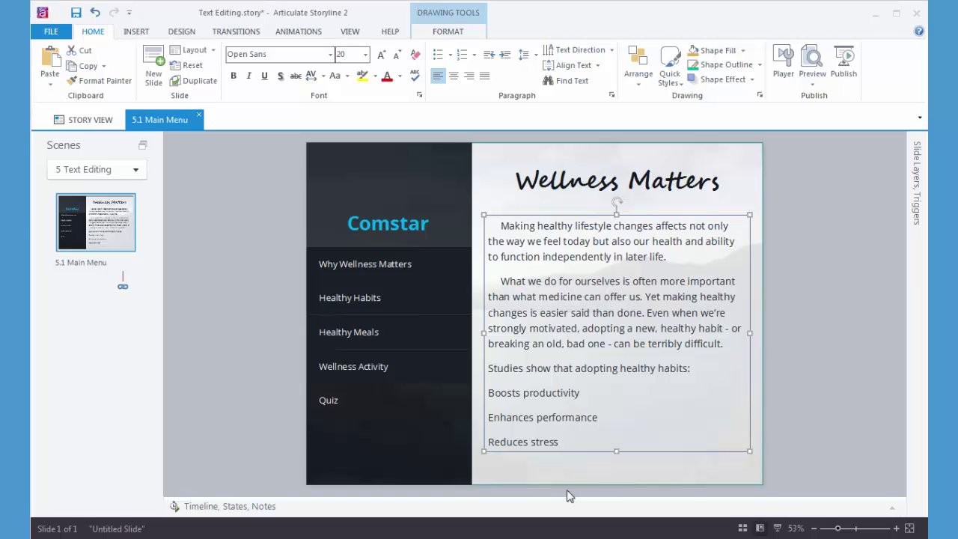
Step: Choose the outlined heart from the Web Symbols Liga font as custom bullet symbol for the last three body text lines
{"action": "left_click", "coordinate": [498, 395]}
{"action": "left_click_drag", "start_coordinate": [498, 394], "coordinate": [584, 438]}
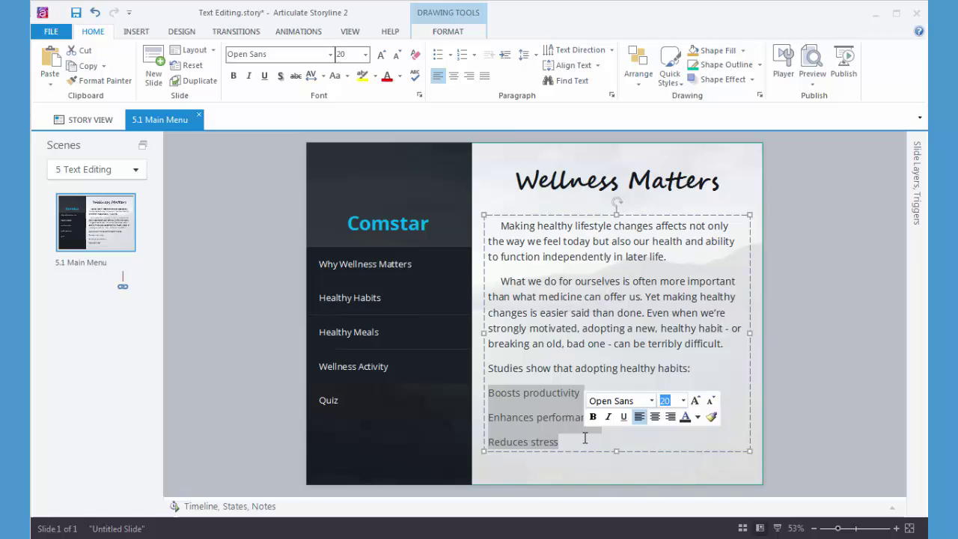
{"action": "left_click", "coordinate": [451, 55]}
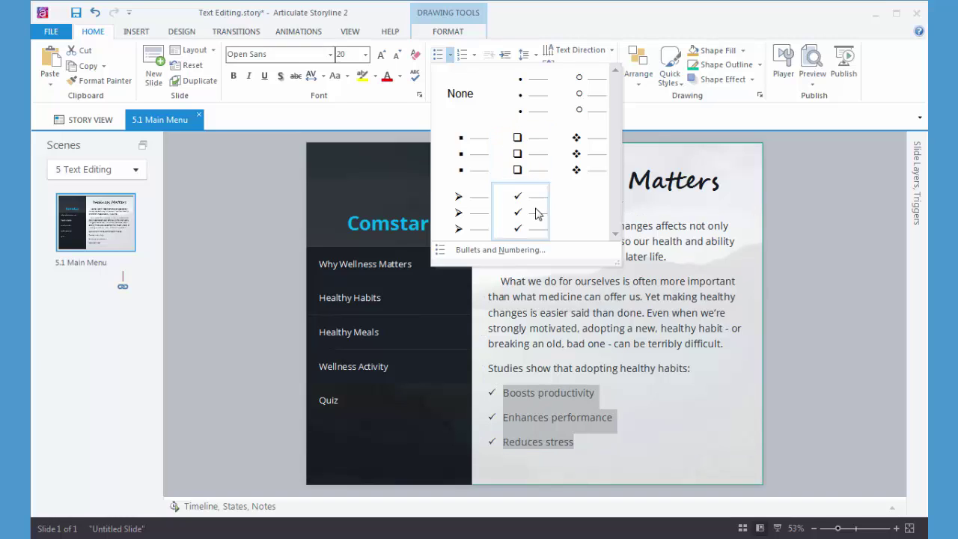
{"action": "left_click", "coordinate": [542, 252]}
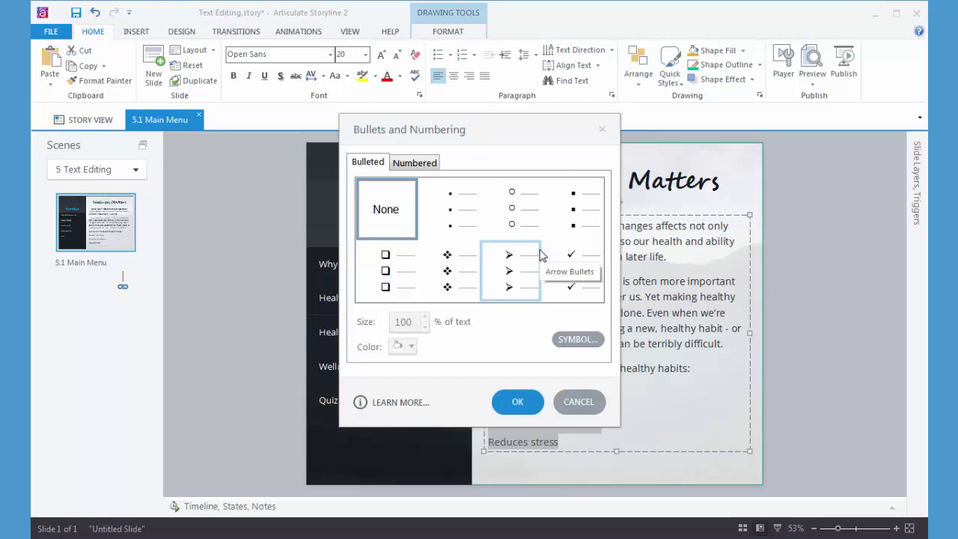
{"action": "left_click", "coordinate": [578, 341]}
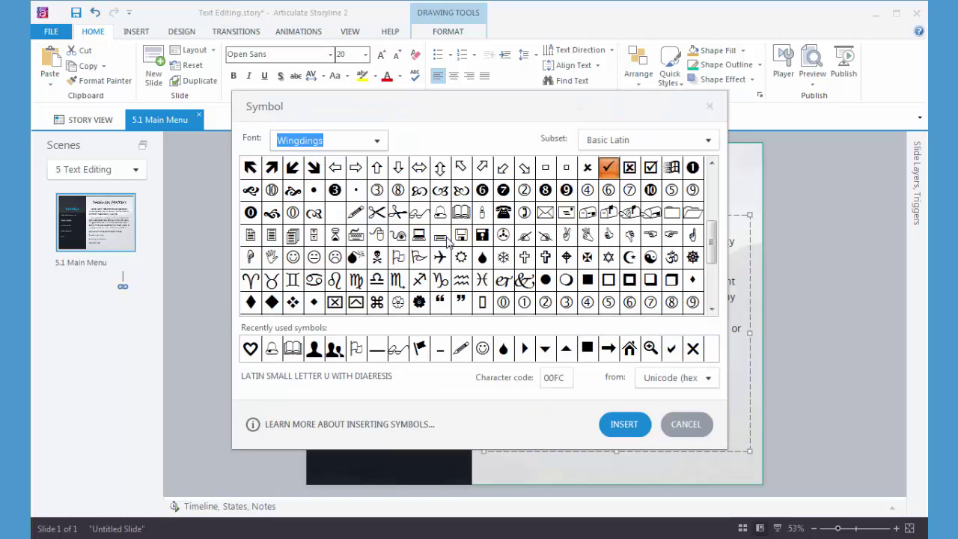
{"action": "left_click", "coordinate": [482, 260]}
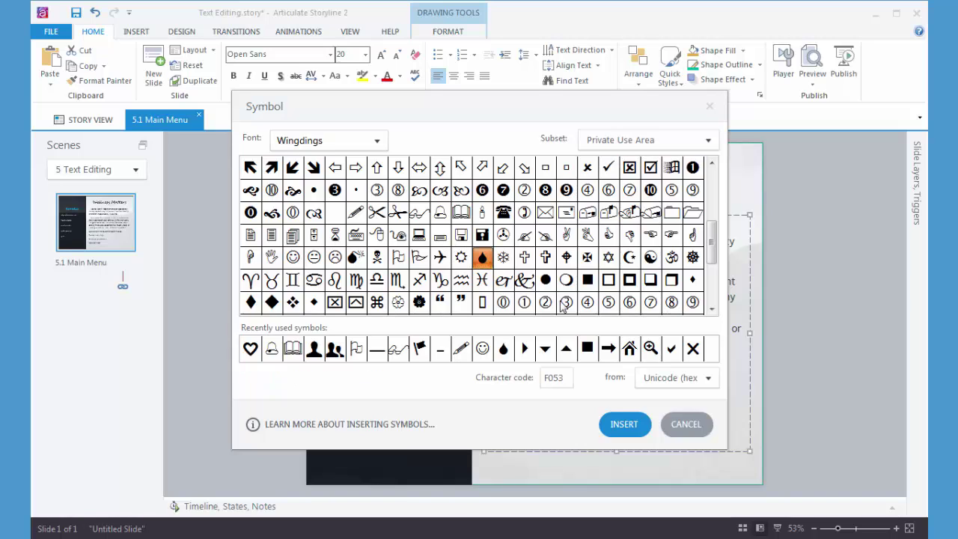
{"action": "left_click", "coordinate": [377, 142]}
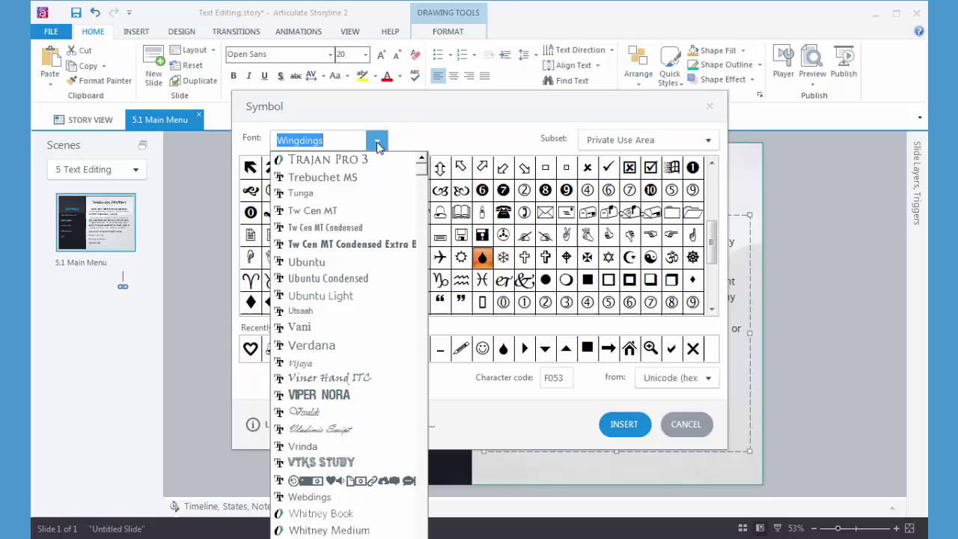
{"action": "left_click", "coordinate": [365, 483]}
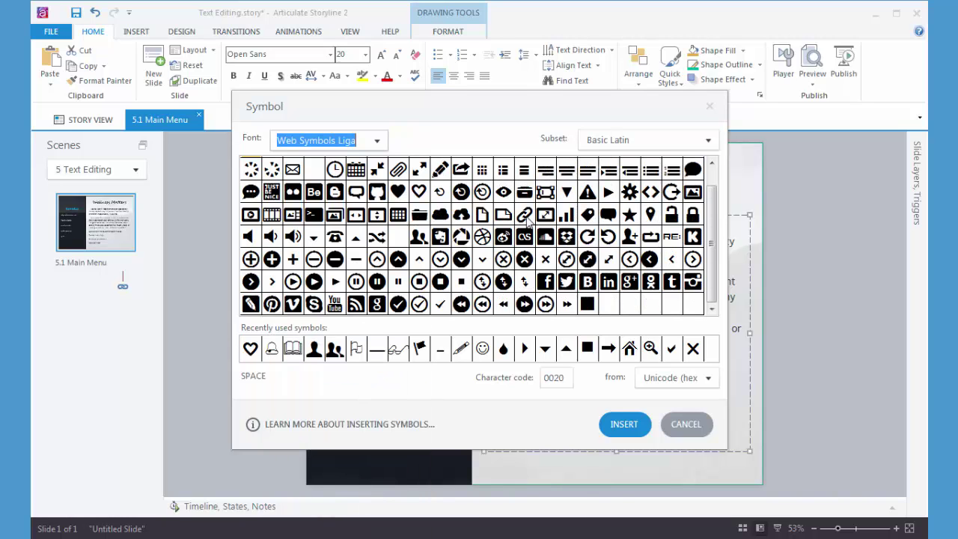
{"action": "left_click", "coordinate": [421, 194]}
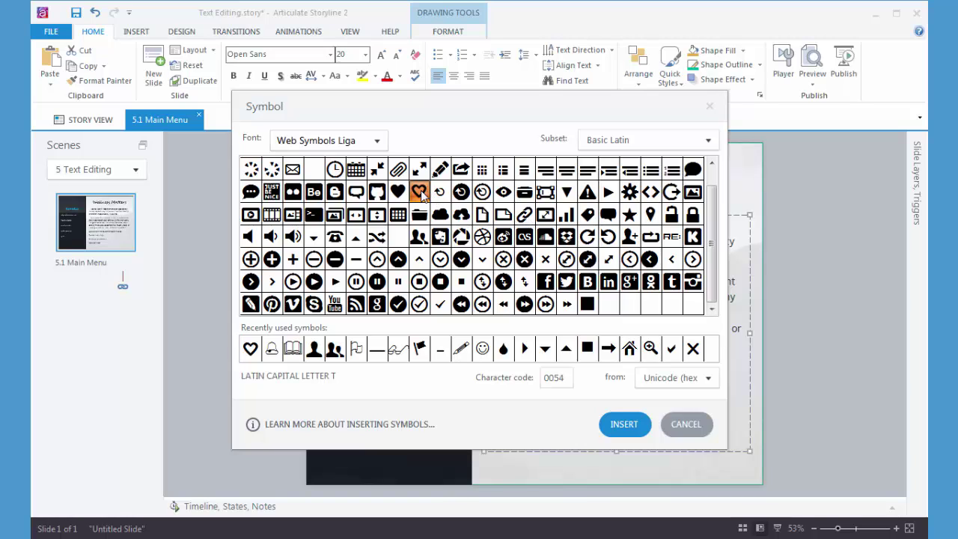
{"action": "left_click", "coordinate": [624, 425]}
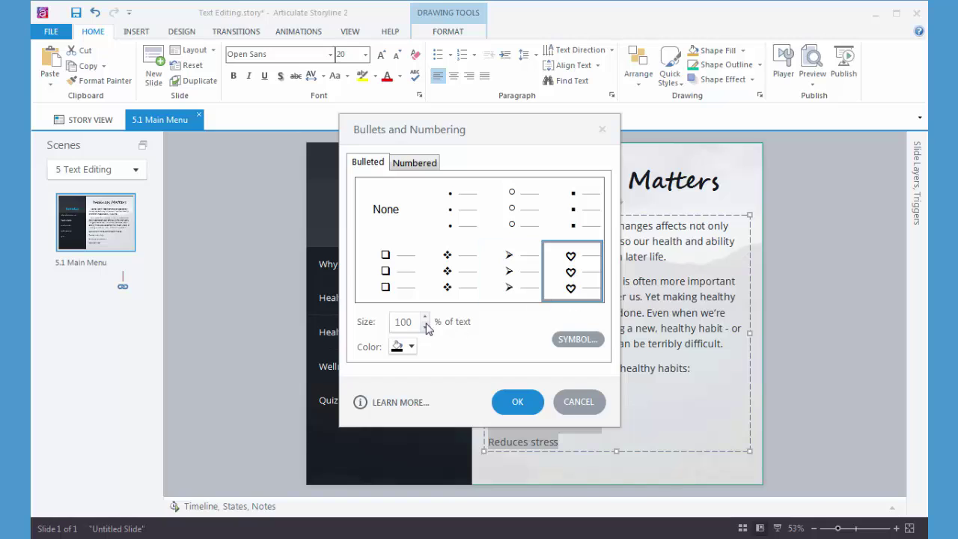
Step: Set the heart bullets' size to 120% of text and their color to the bright blue theme color, and apply the bullet settings
{"action": "left_click_drag", "start_coordinate": [416, 322], "coordinate": [381, 322]}
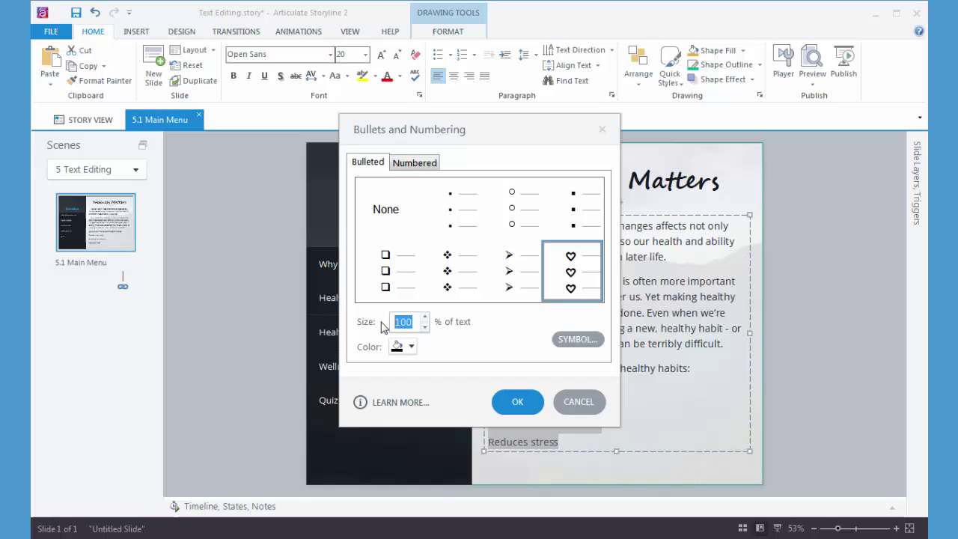
{"action": "type", "text": "120"}
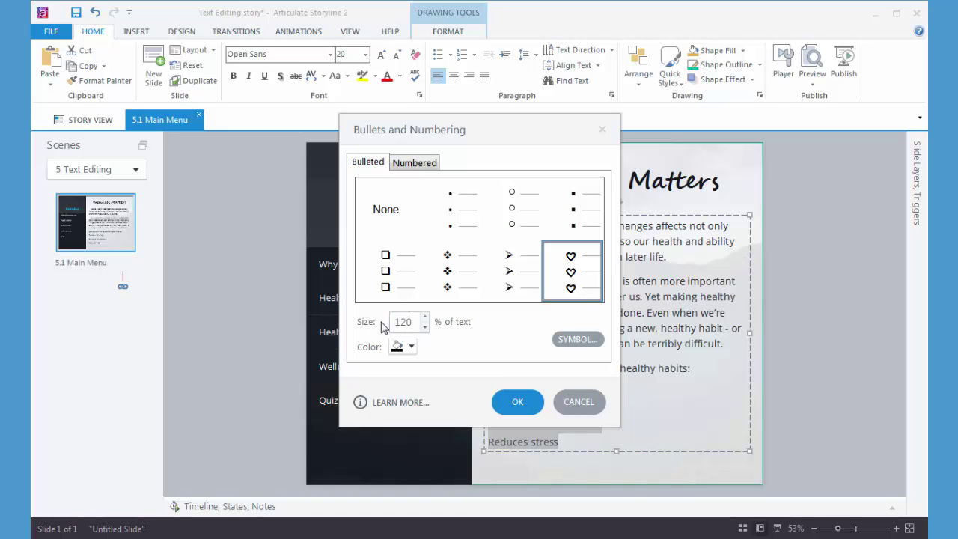
{"action": "left_click", "coordinate": [411, 348]}
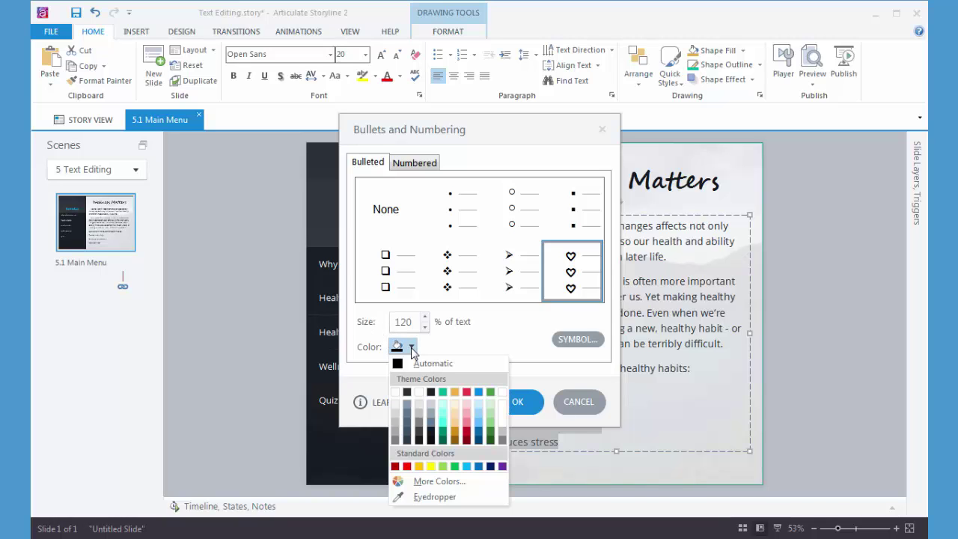
{"action": "left_click", "coordinate": [479, 393]}
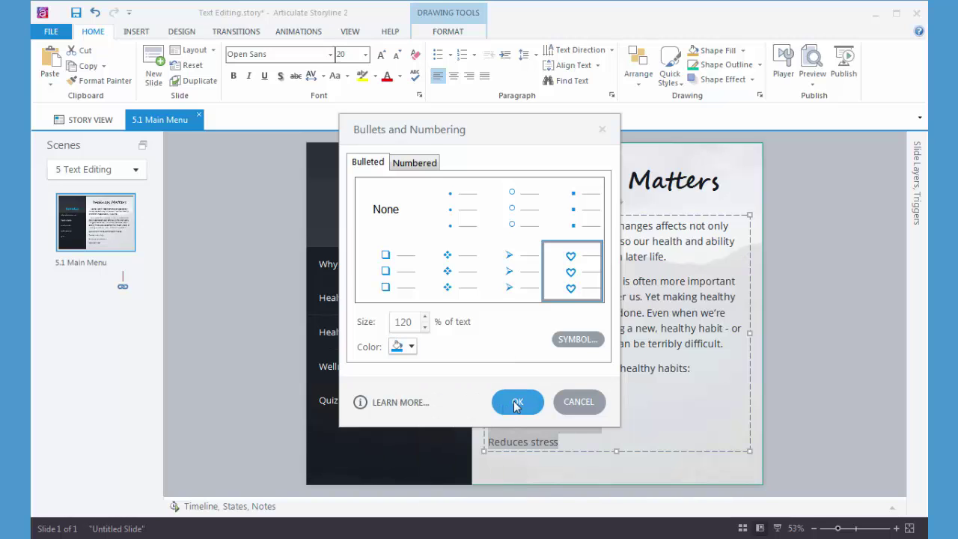
{"action": "left_click", "coordinate": [515, 401]}
{"action": "left_click", "coordinate": [637, 423]}
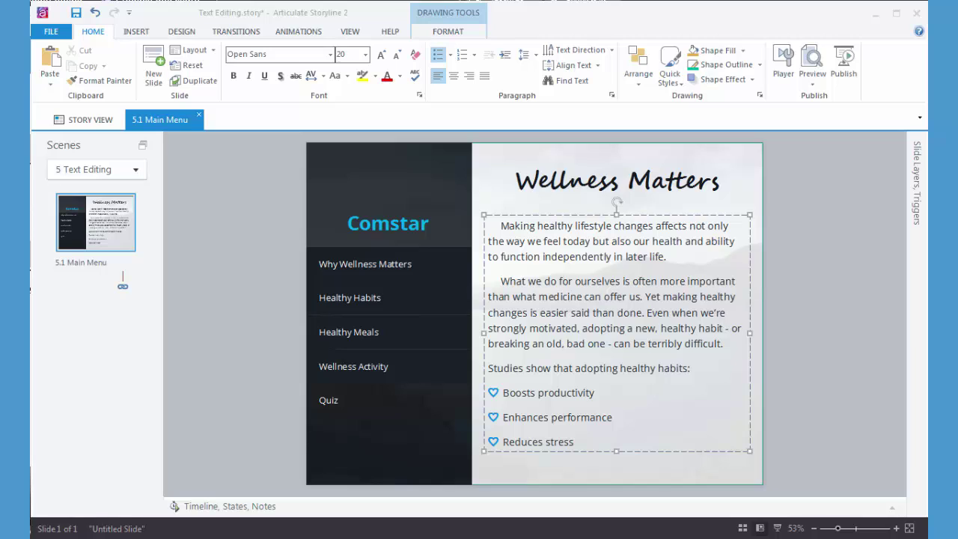
{"action": "key", "text": "ctrl+s"}
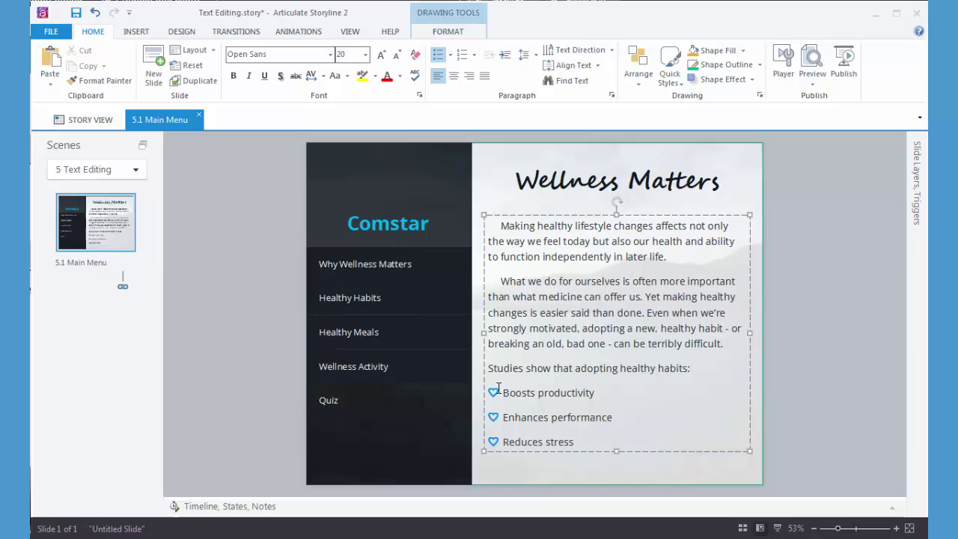
Step: Set the indentation before text to 1" in the paragraph settings for the three heart-bulleted lines
{"action": "left_click_drag", "start_coordinate": [504, 393], "coordinate": [595, 394]}
{"action": "left_click", "coordinate": [599, 440], "text": "shift"}
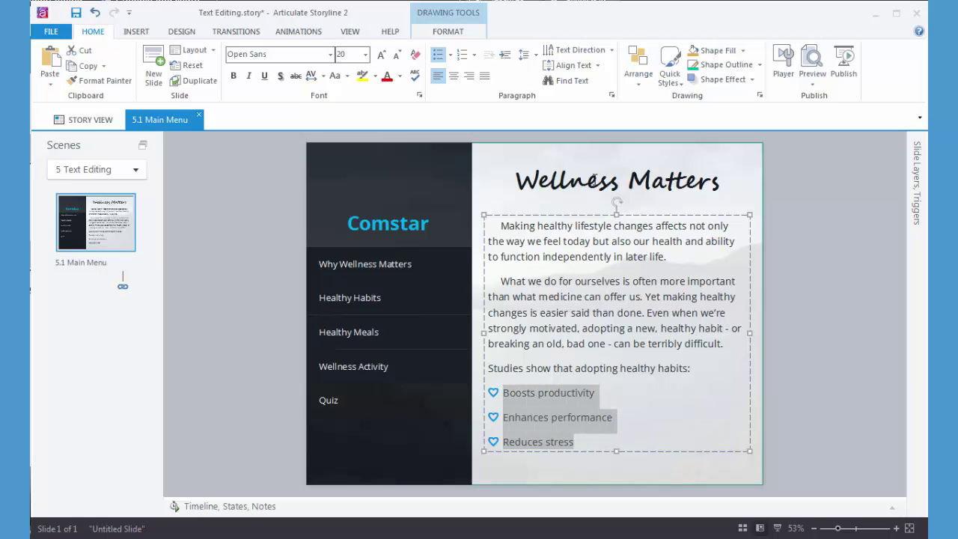
{"action": "left_click", "coordinate": [611, 95]}
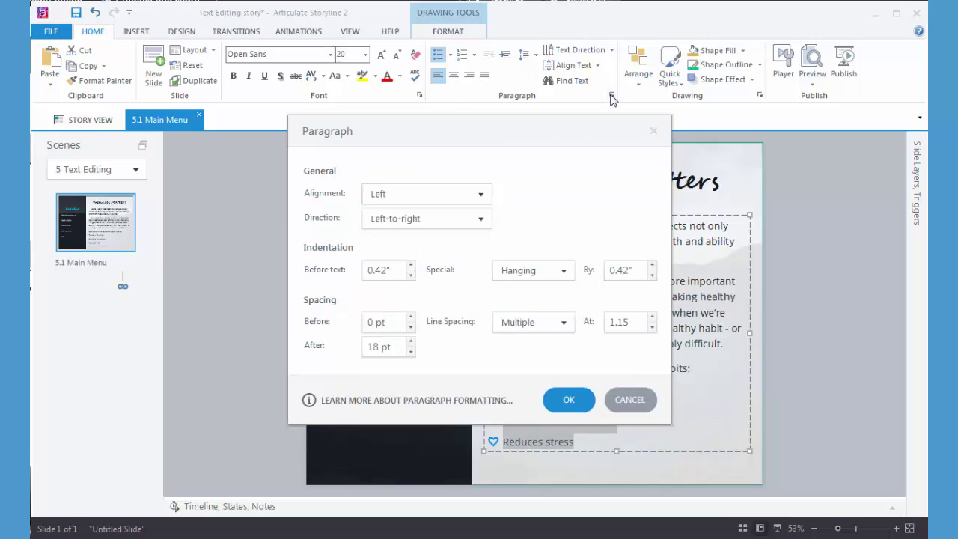
{"action": "left_click_drag", "start_coordinate": [592, 132], "coordinate": [374, 173]}
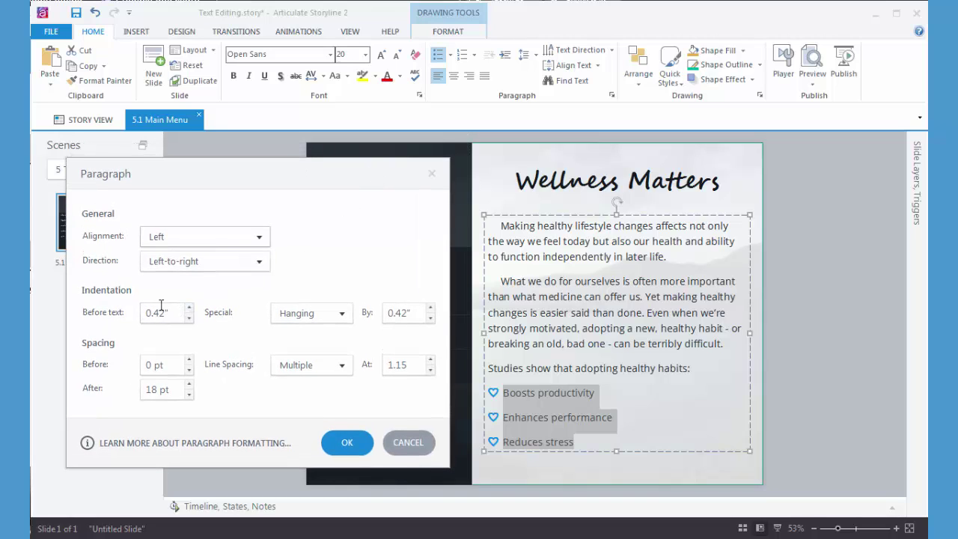
{"action": "left_click", "coordinate": [188, 308]}
{"action": "left_click", "coordinate": [189, 307]}
{"action": "left_click", "coordinate": [189, 308]}
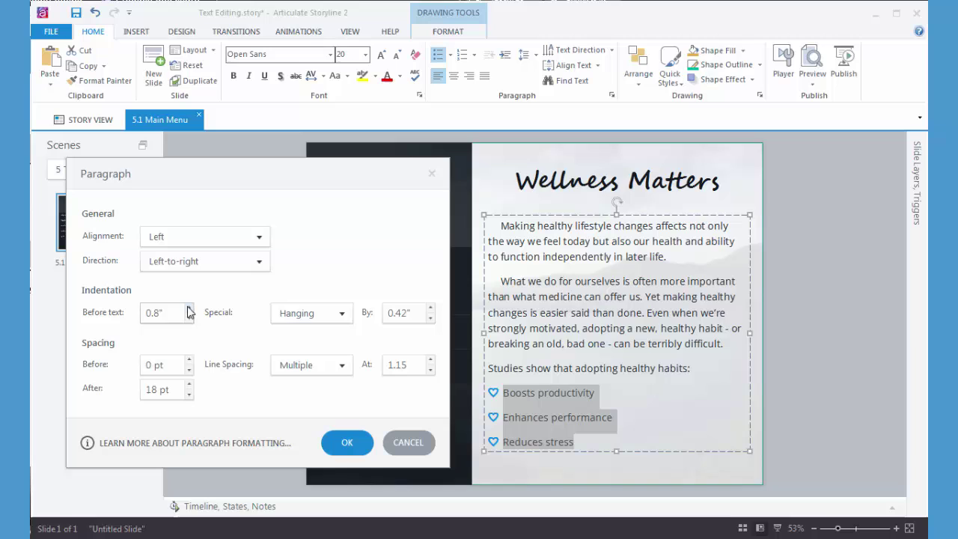
{"action": "left_click", "coordinate": [189, 308]}
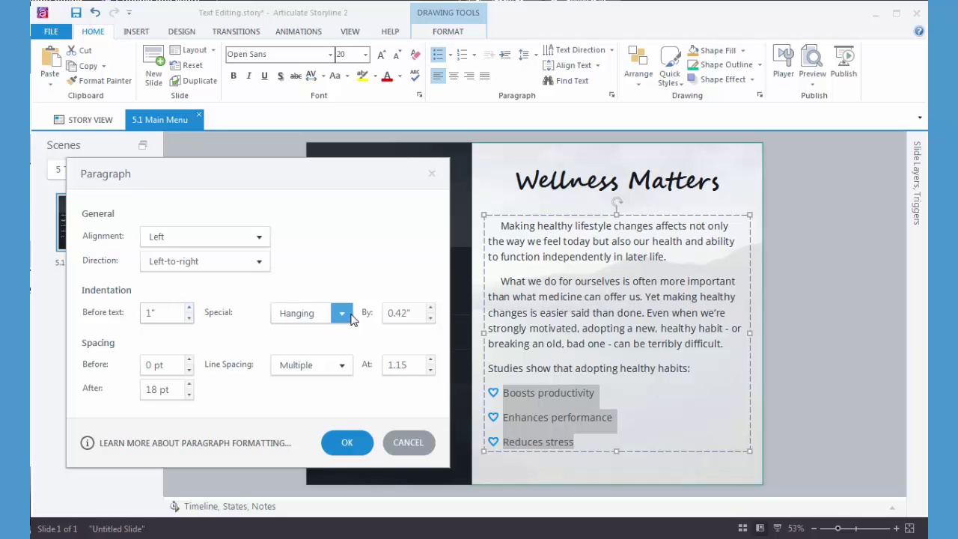
Step: Set the bulleted lines' hanging indentation to 0.5" and apply the paragraph settings
{"action": "left_click", "coordinate": [430, 308]}
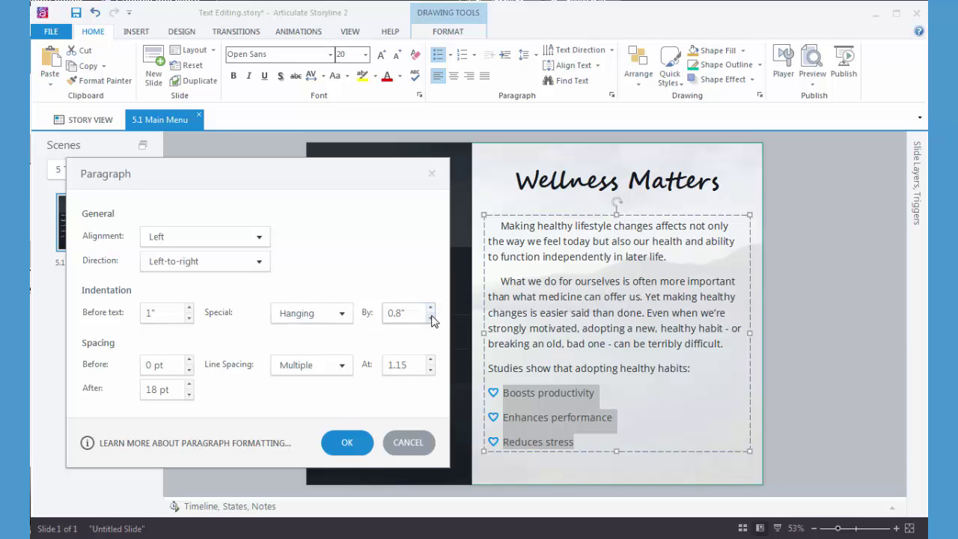
{"action": "left_click", "coordinate": [431, 318]}
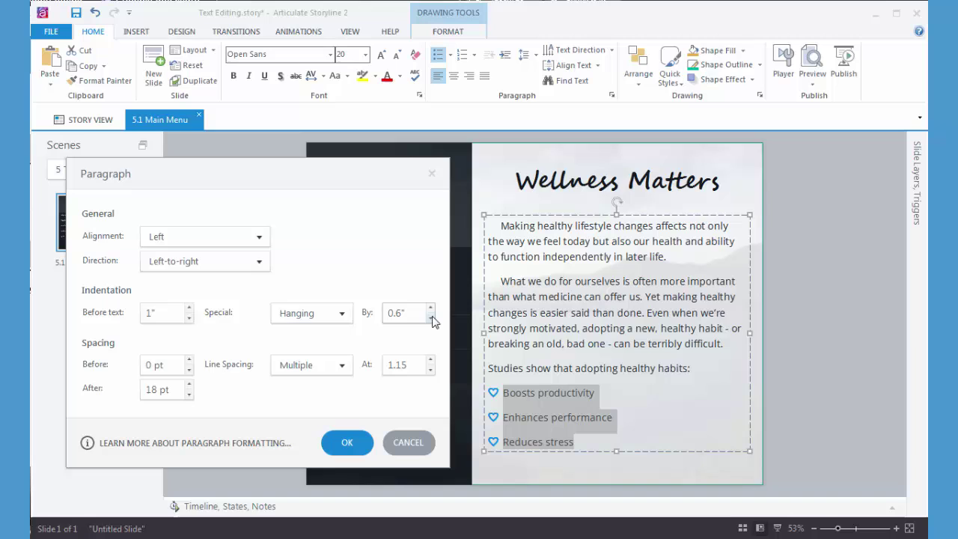
{"action": "left_click", "coordinate": [431, 319]}
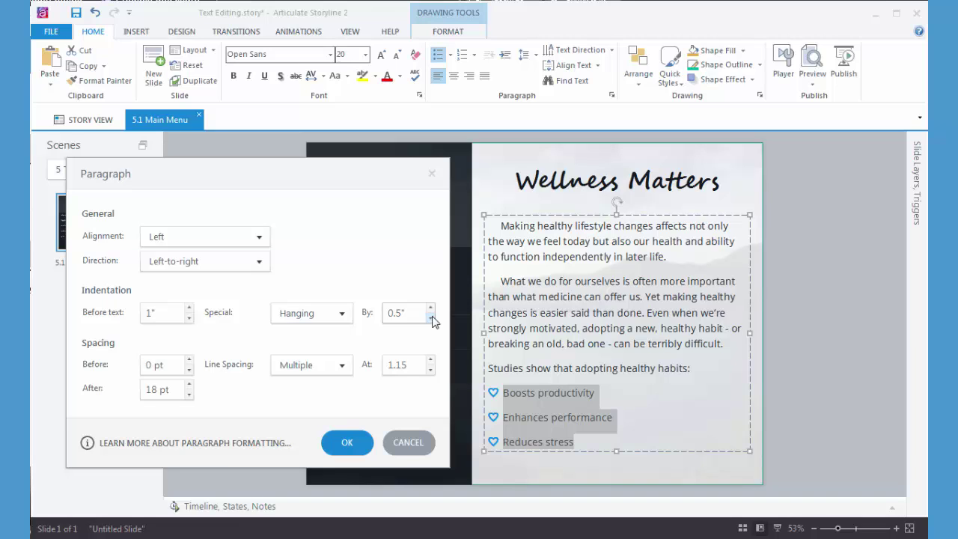
{"action": "left_click", "coordinate": [348, 442]}
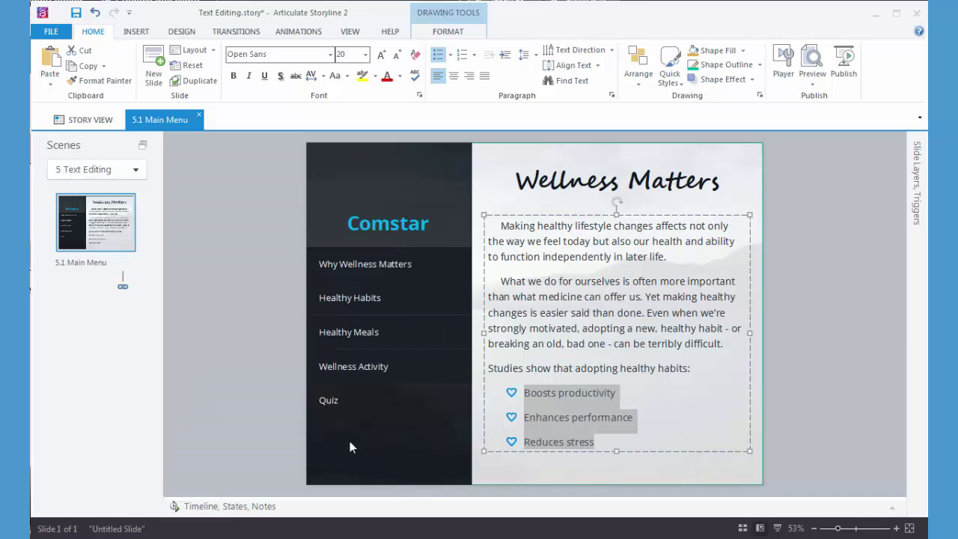
{"action": "left_click", "coordinate": [661, 403]}
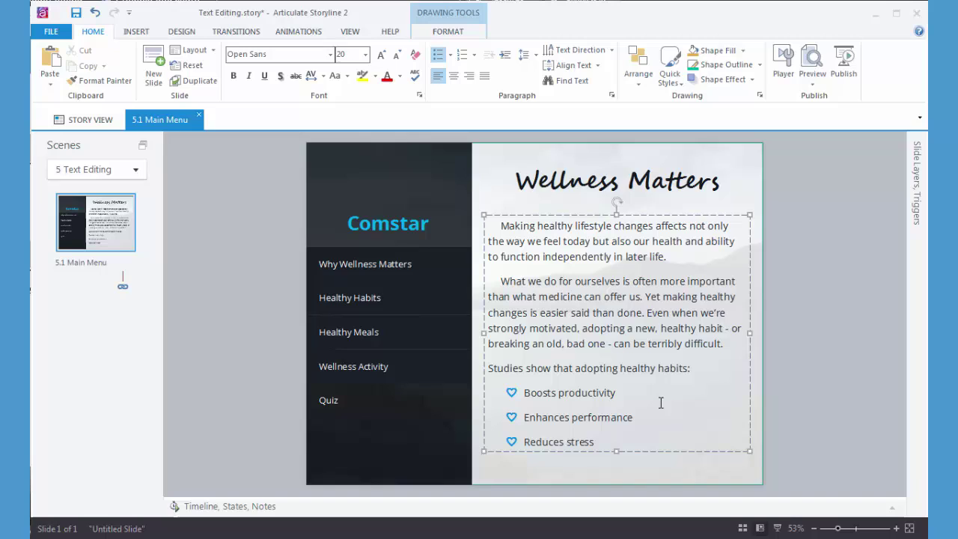
Step: Try splitting the word "Matters" in the slide title with a space, remove that space again, and leave the title
{"action": "left_click", "coordinate": [616, 180]}
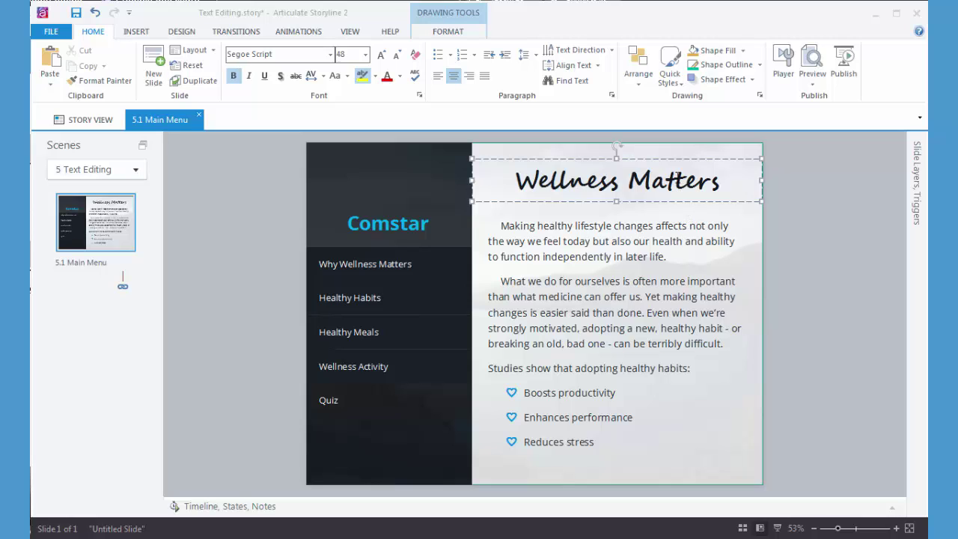
{"action": "left_click", "coordinate": [676, 182]}
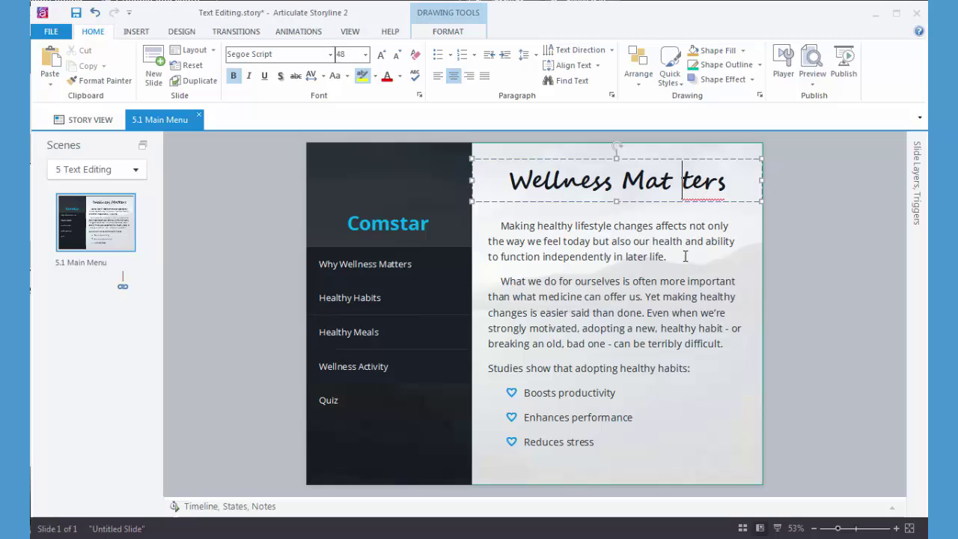
{"action": "key", "text": "BackSpace"}
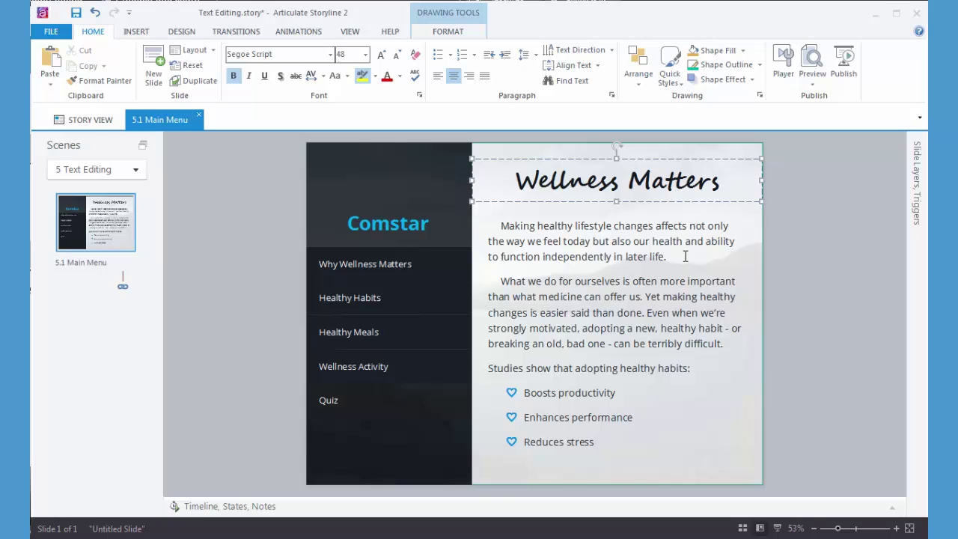
{"action": "key", "text": "Escape"}
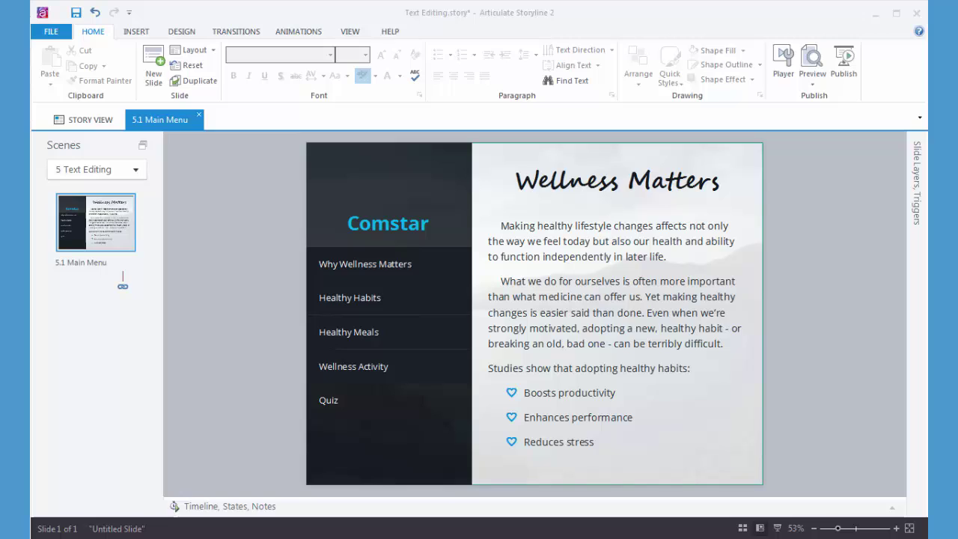